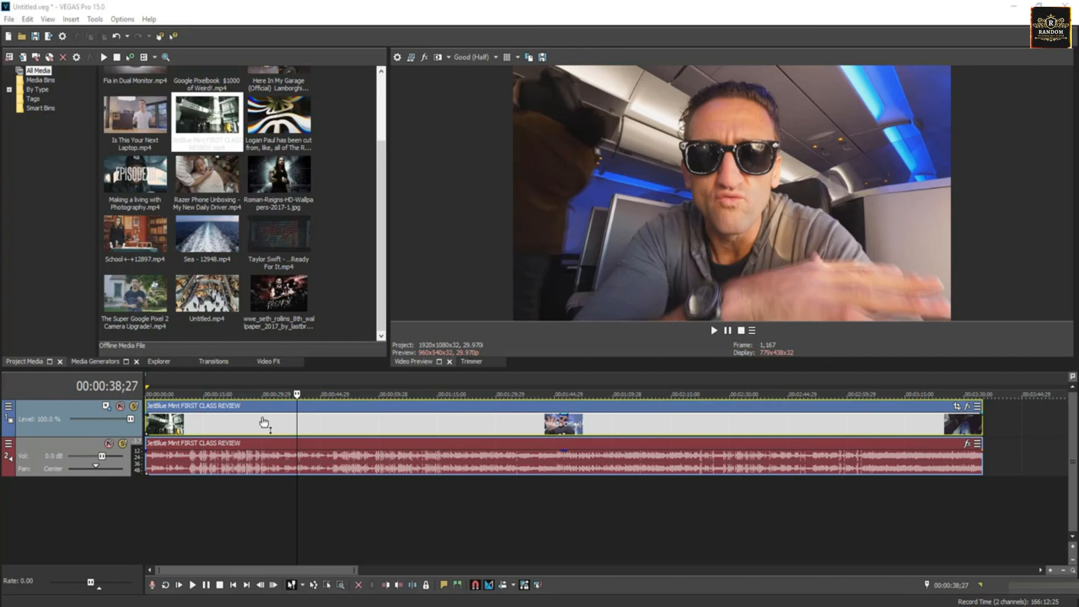
# Play the JetBlue clip from 00:00:42;02 and stop playback with the cursor returning to that starting point.
pyautogui.click(281, 423)
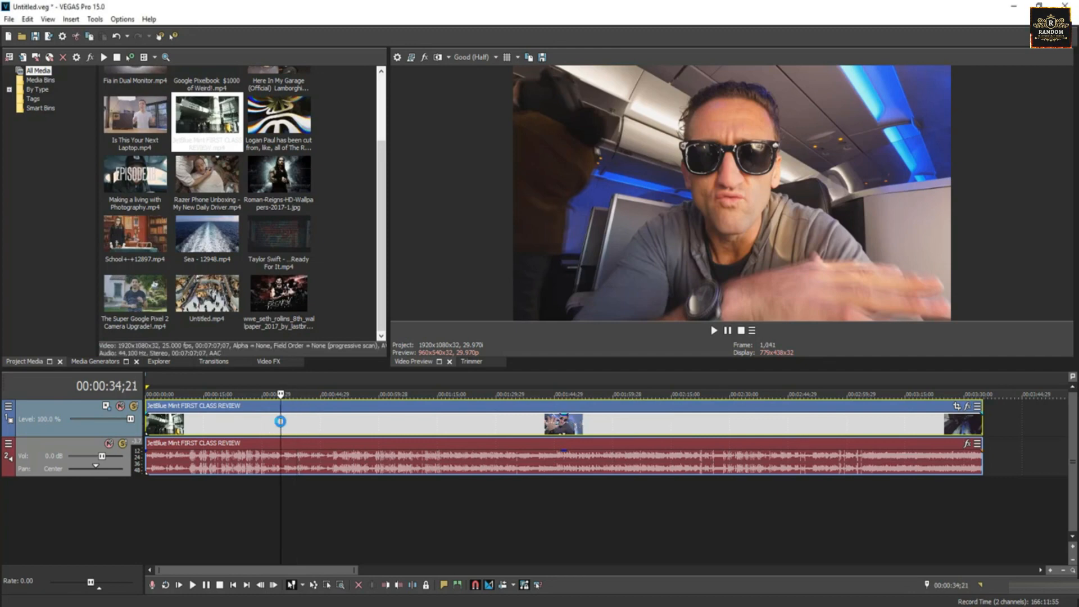
pyautogui.moveTo(282, 425); pyautogui.dragTo(308, 424)
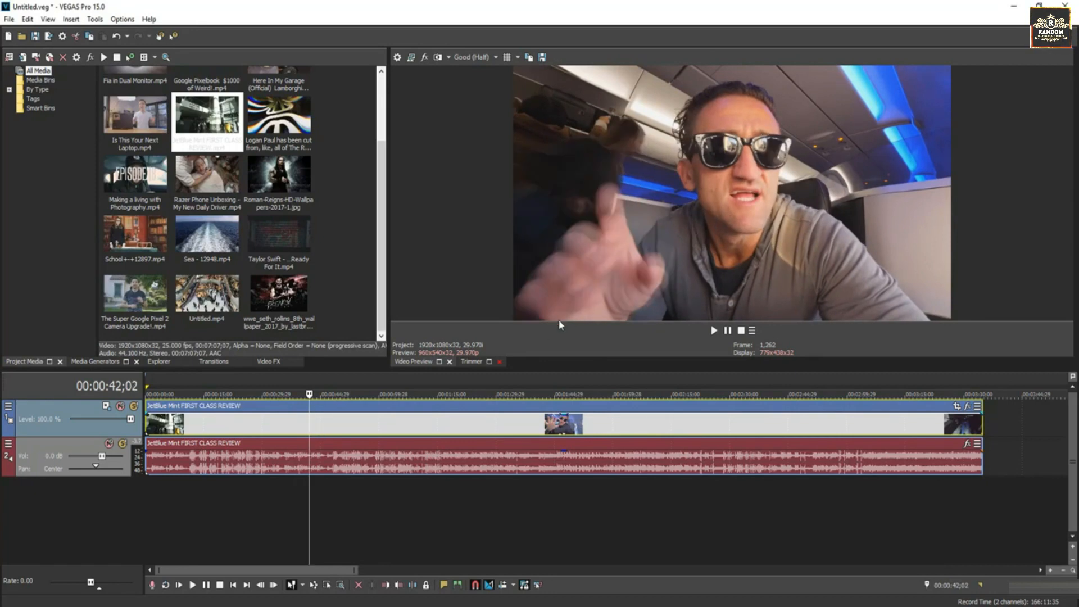
pyautogui.press('space')
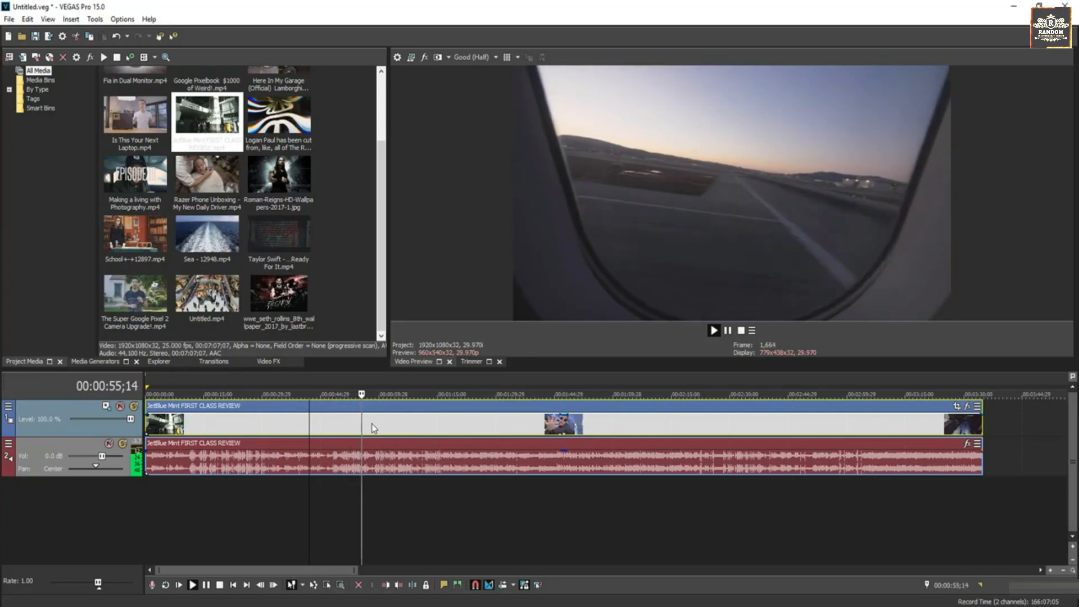
pyautogui.press('space')
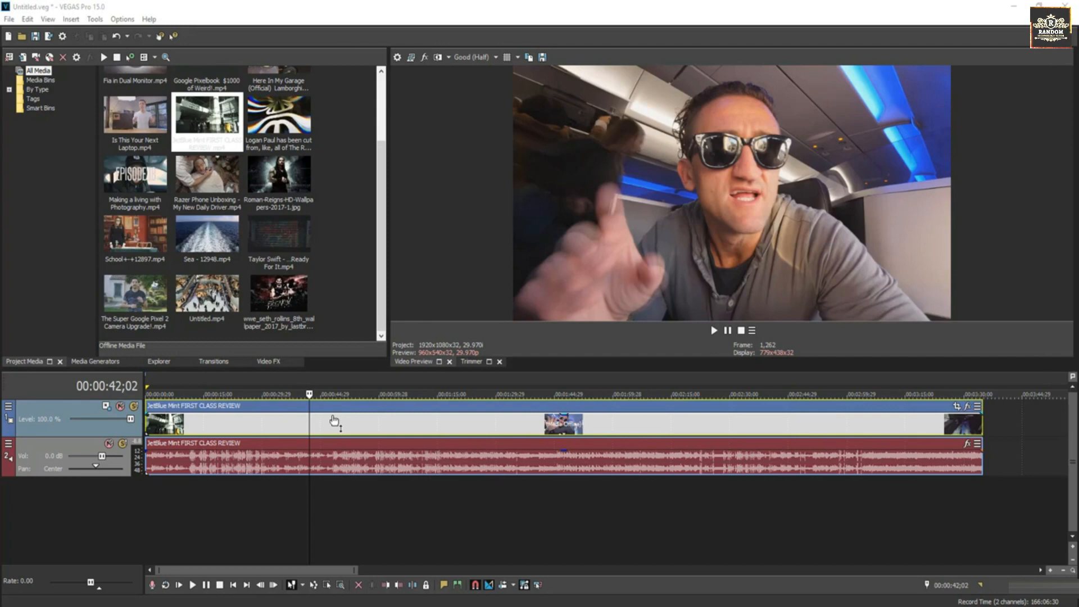
# Play the clip and pause it in place, move the cursor to 00:00:53;09, and jump to the start of the project.
pyautogui.press('space')
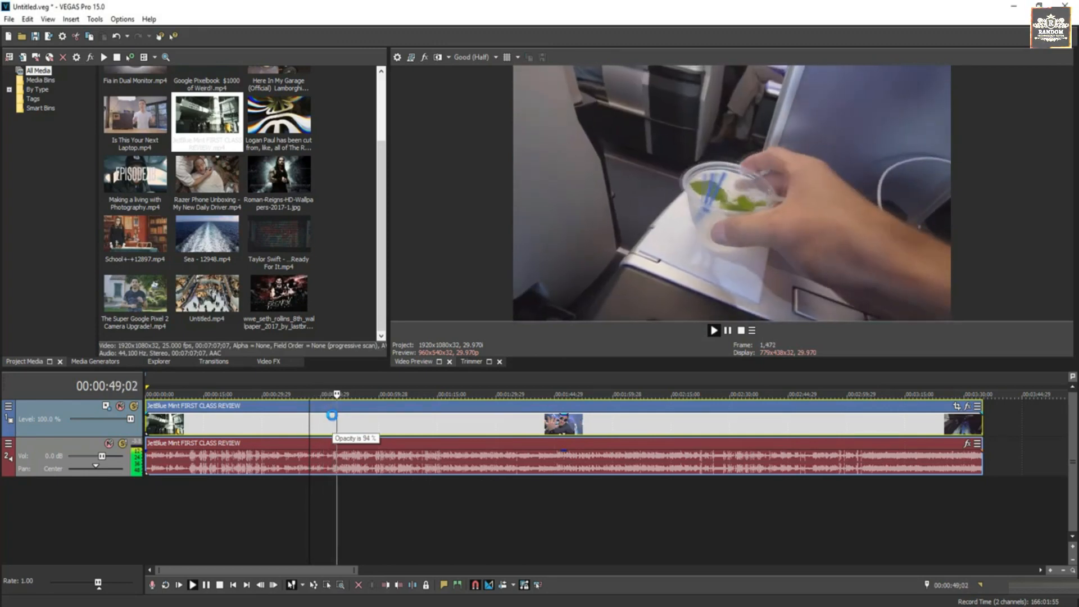
pyautogui.press('Return')
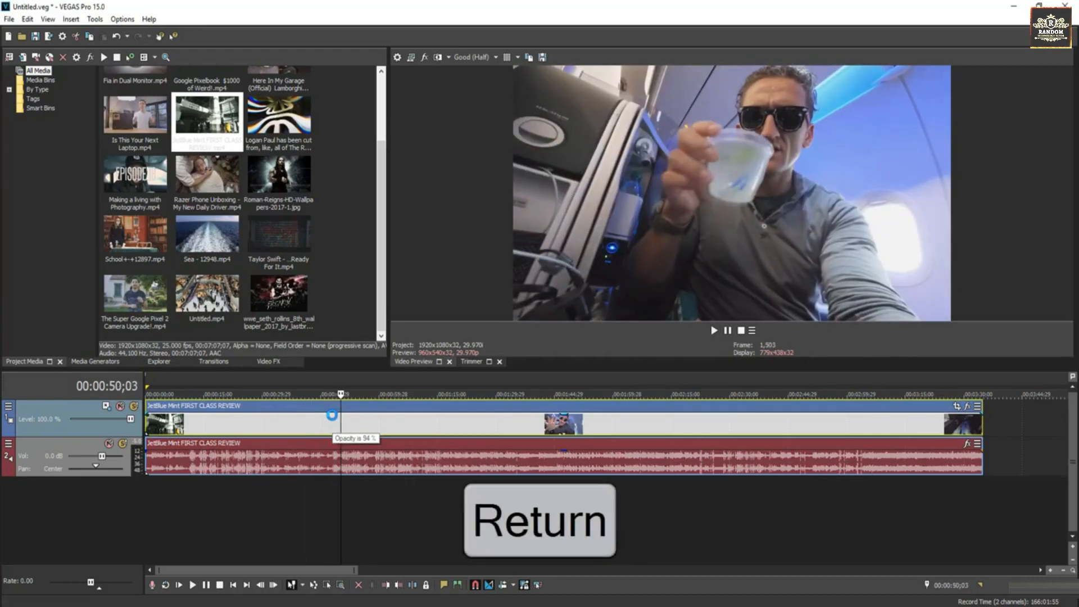
pyautogui.moveTo(340, 419)
pyautogui.mouseDown()
pyautogui.moveTo(392, 419)
pyautogui.moveTo(352, 419)
pyautogui.mouseUp()
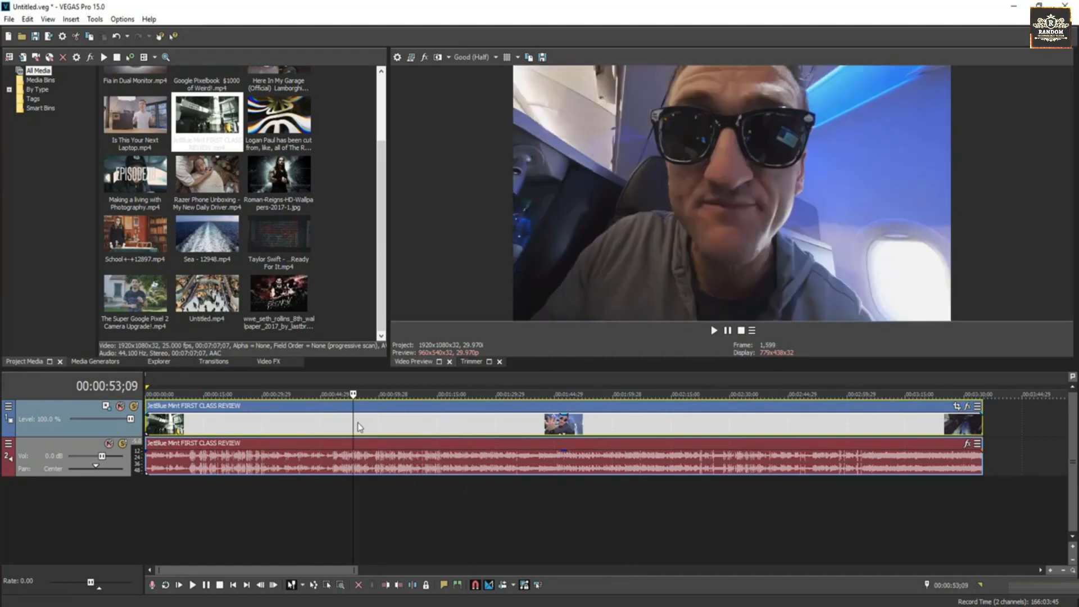
pyautogui.press('w')
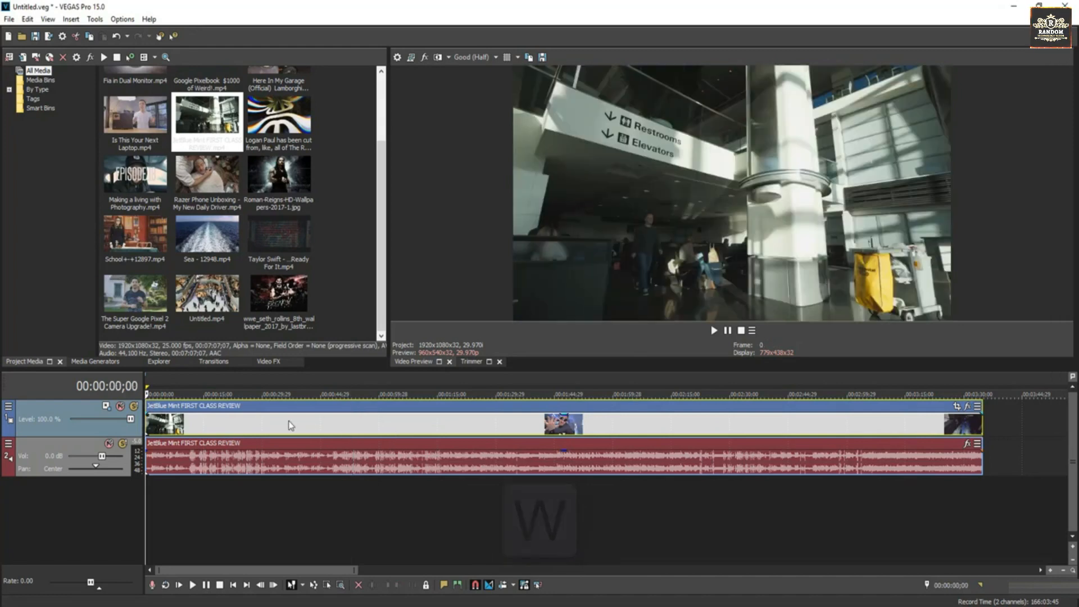
# Select the audio track of the JetBlue clip and mute it.
pyautogui.click(318, 426)
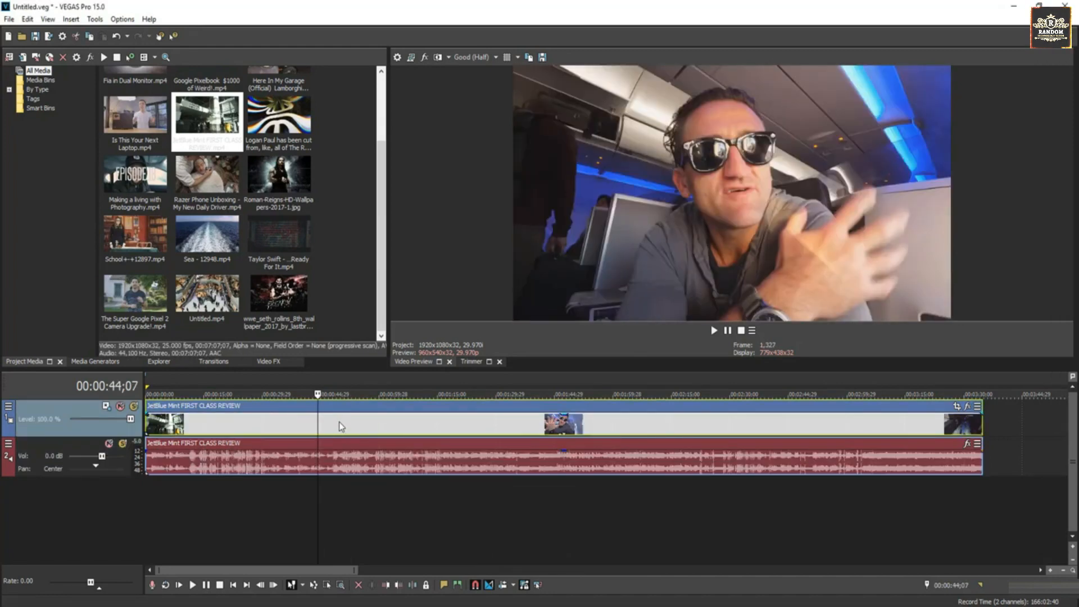
pyautogui.click(341, 465)
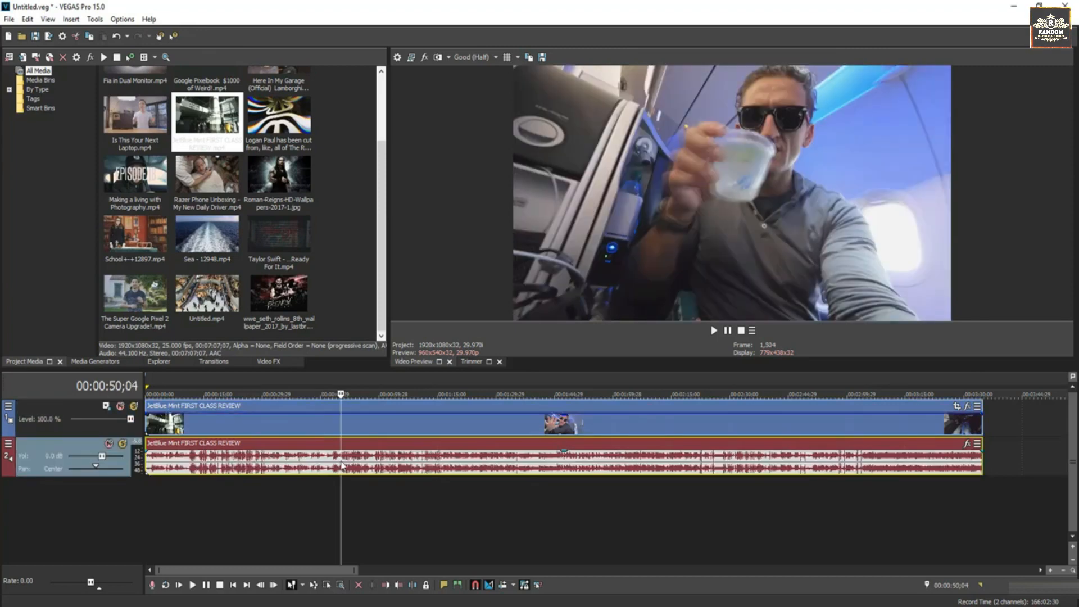
pyautogui.click(64, 434)
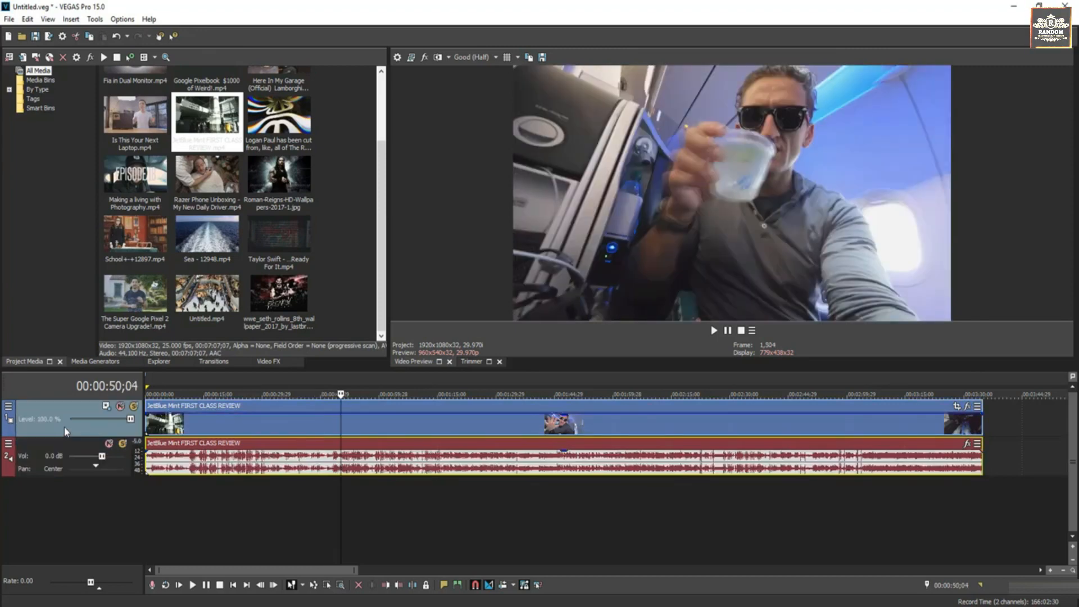
pyautogui.click(79, 450)
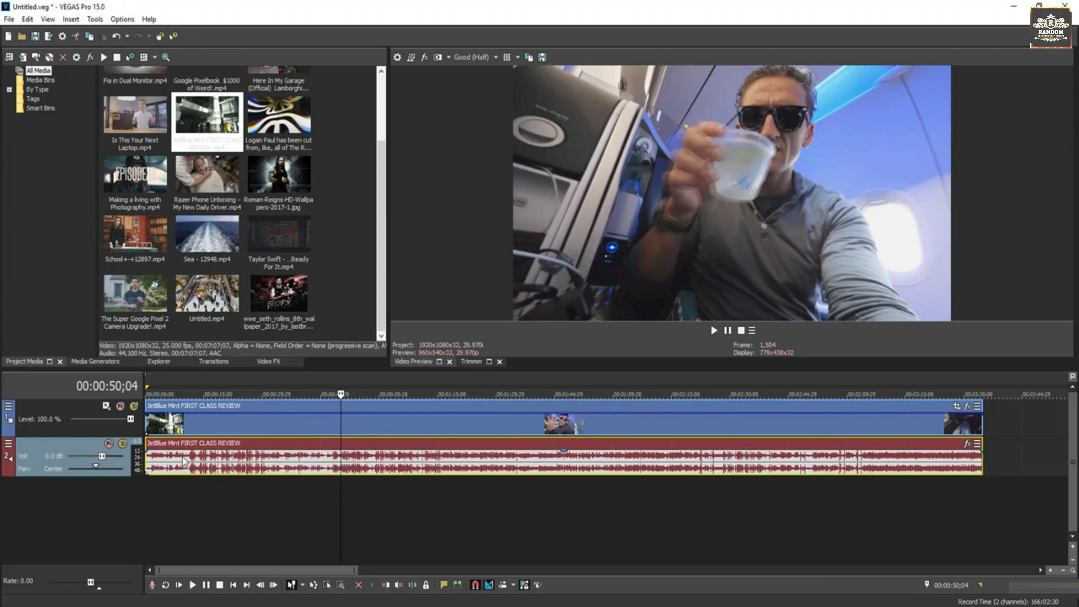
pyautogui.press('z')
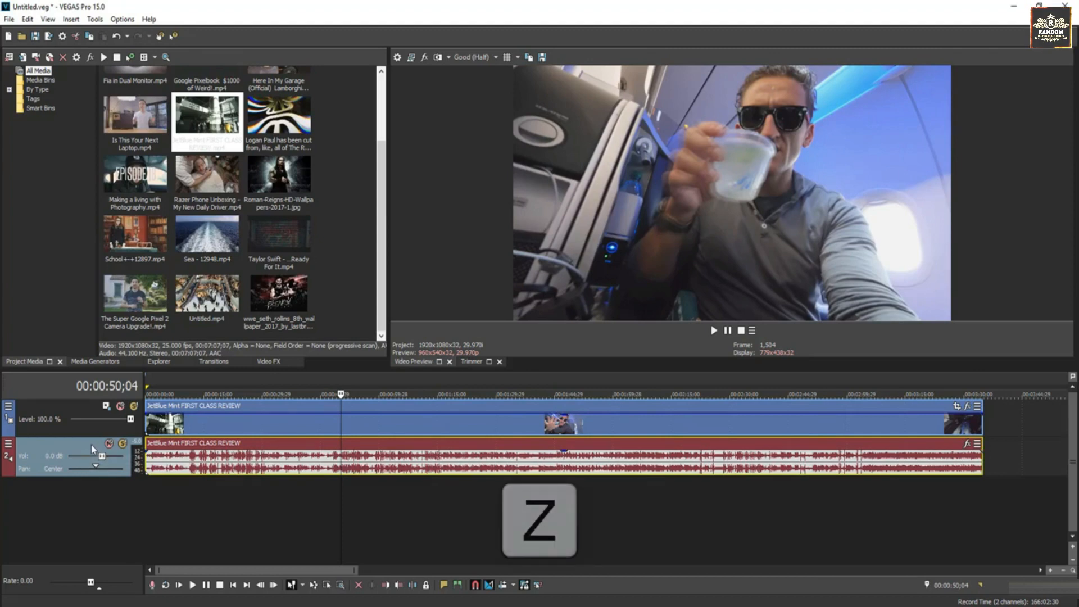
pyautogui.press('z')
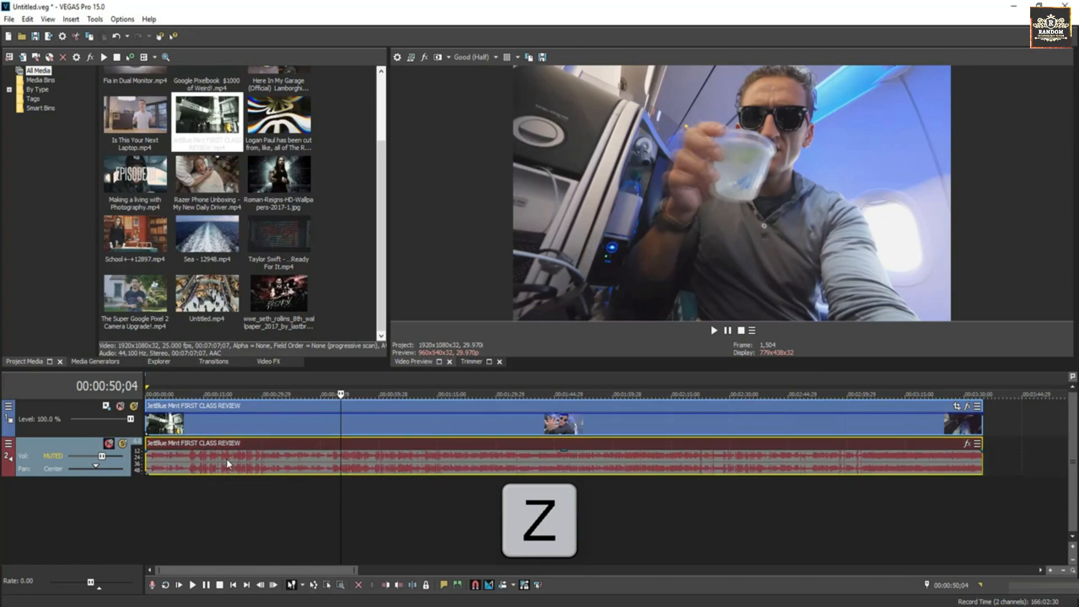
# Play the muted clip from 00:00:48;12, continue watching, and pause it at 00:00:59;23.
pyautogui.click(335, 427)
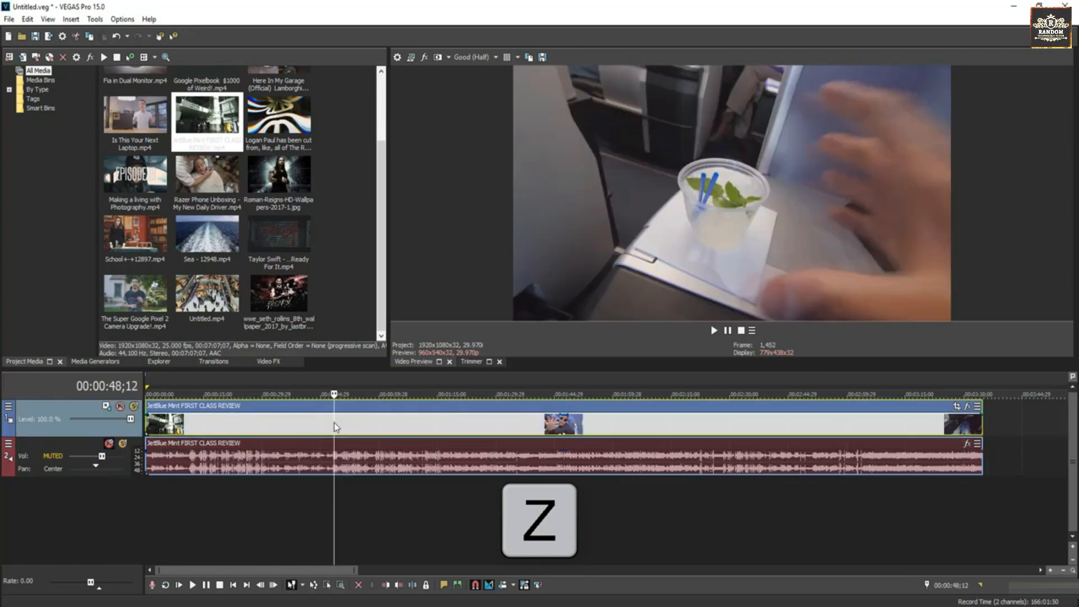
pyautogui.press('space')
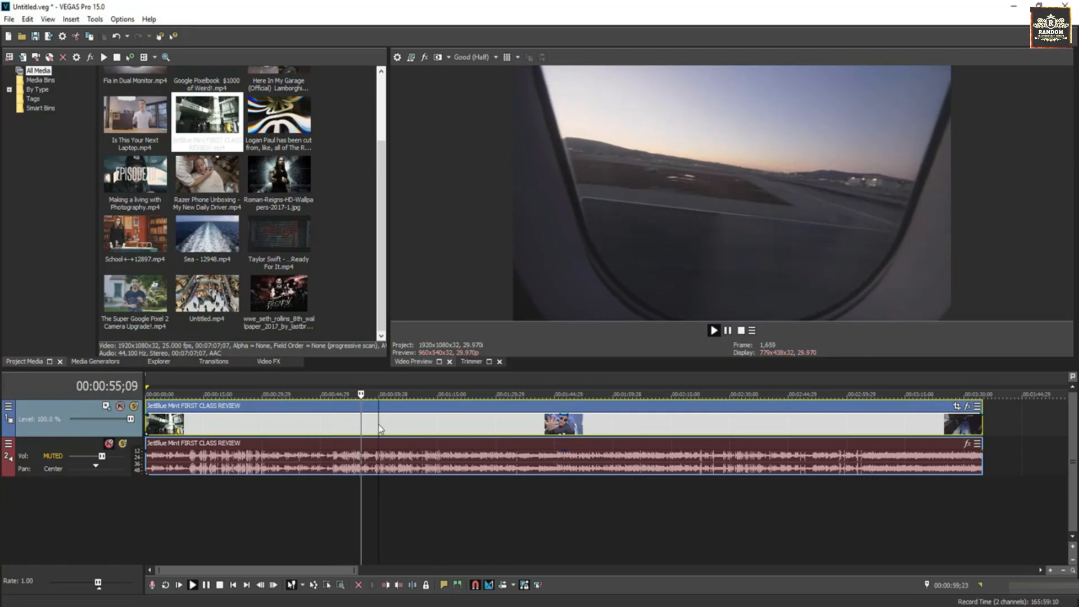
pyautogui.press('Return')
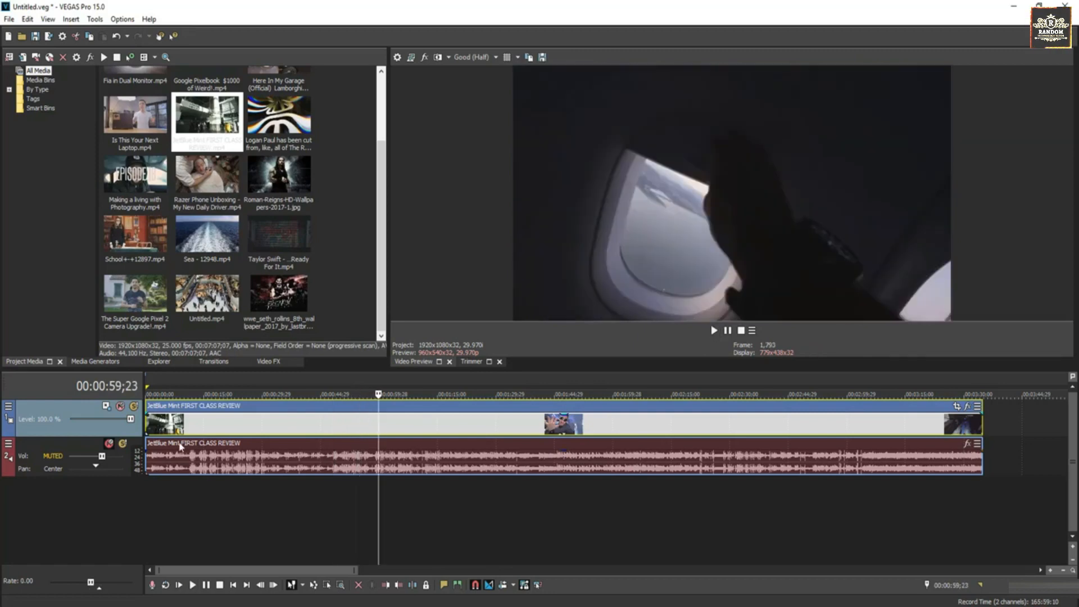
# Unmute the audio track.
pyautogui.press('z')
pyautogui.click(89, 455)
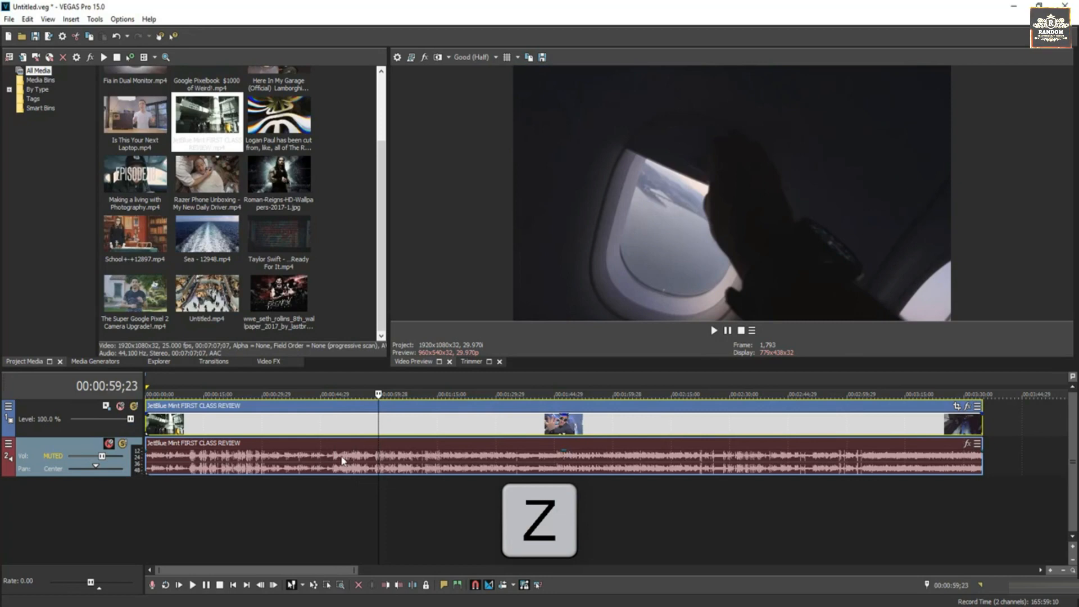
pyautogui.press('z')
# Play the clip with sound from 00:01:04;26, skip further ahead, and stop with the cursor at 00:01:16;29.
pyautogui.click(398, 426)
pyautogui.press('space')
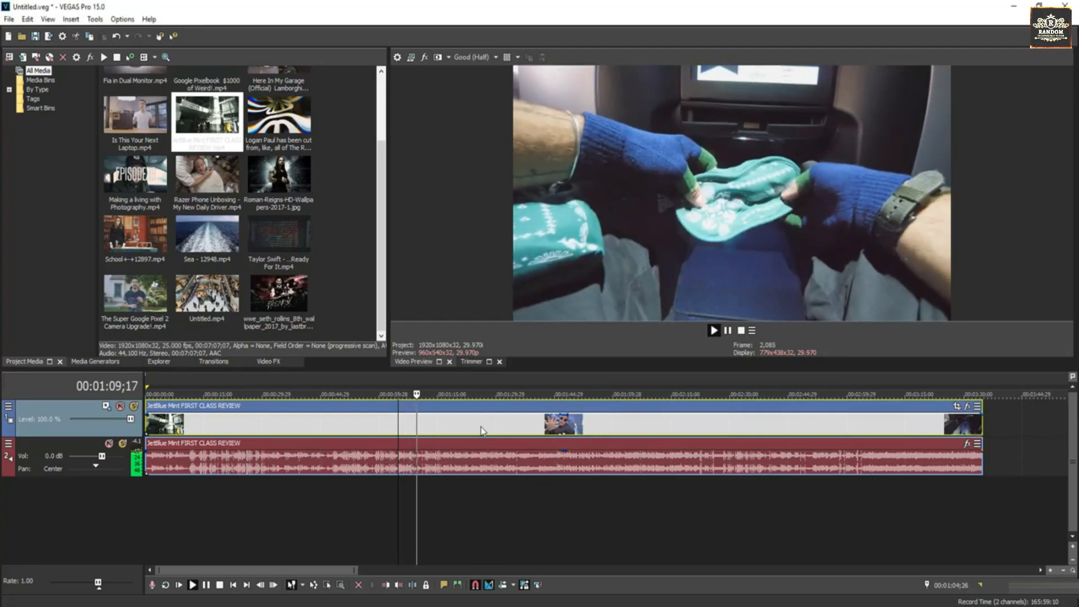
pyautogui.click(480, 431)
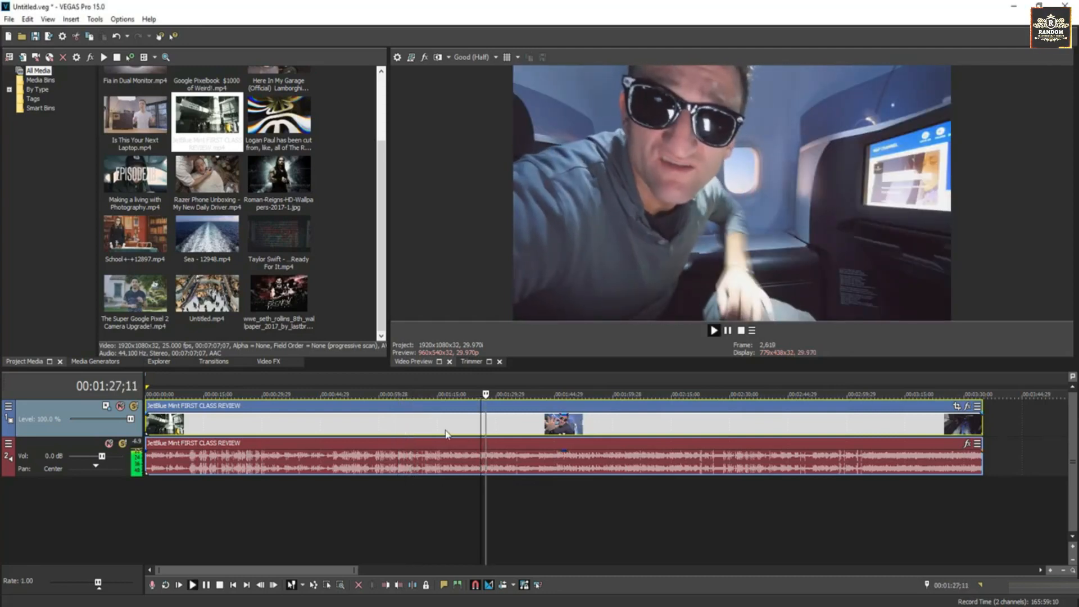
pyautogui.press('space')
pyautogui.click(445, 433)
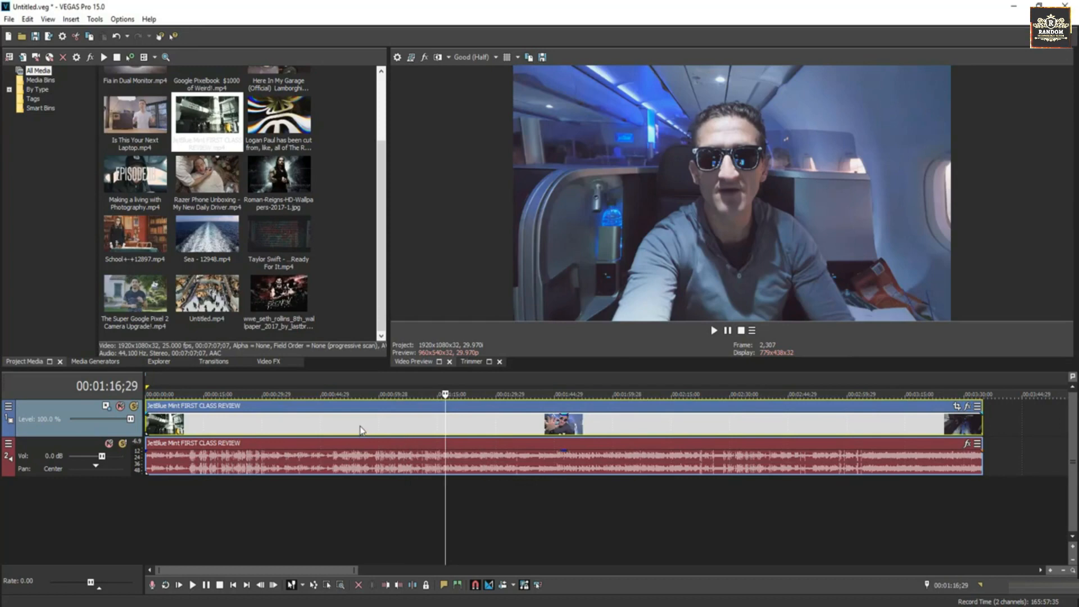
# Split the JetBlue clip and its audio at 00:01:00;13.
pyautogui.click(359, 430)
pyautogui.click(380, 427)
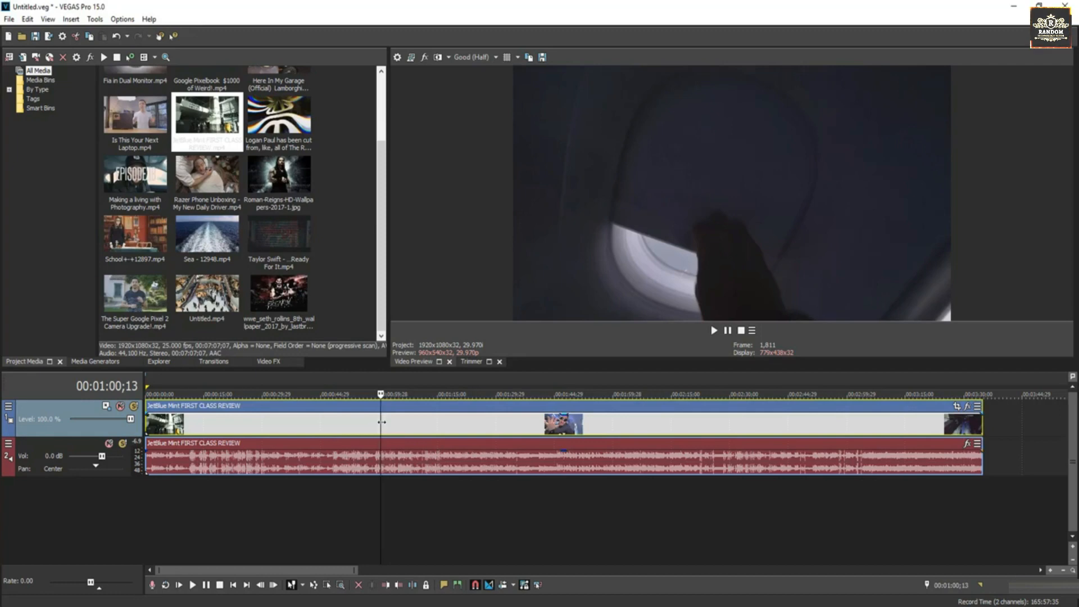
pyautogui.rightClick(382, 421)
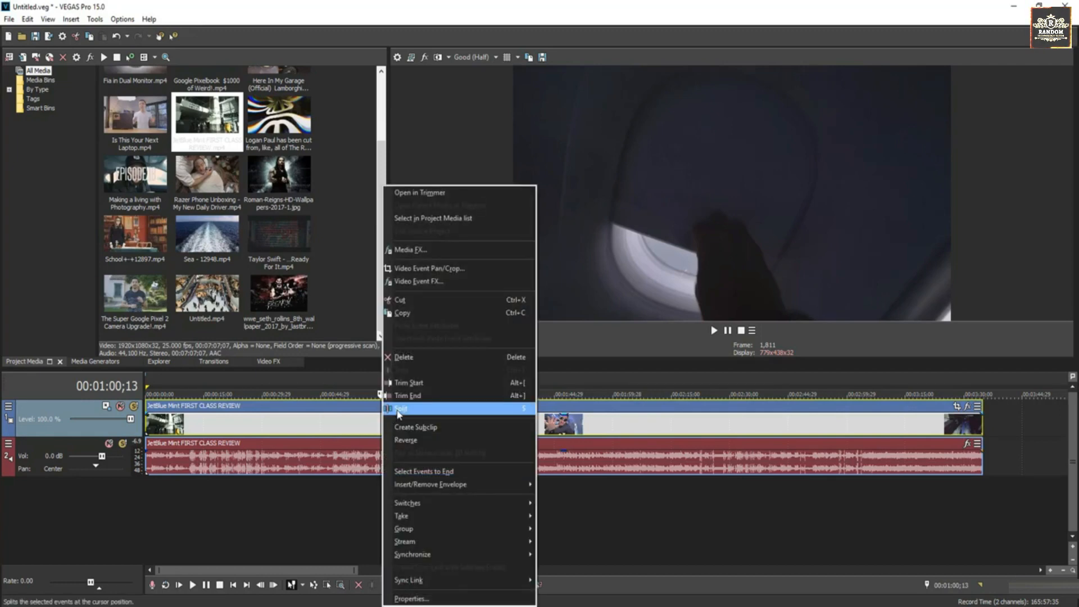
pyautogui.click(399, 409)
# Split the remaining clip at 00:01:15;21, at two points before 00:02:06;01, at 00:02:06;01 and at 00:02:17;16.
pyautogui.moveTo(414, 432)
pyautogui.mouseDown()
pyautogui.moveTo(474, 431)
pyautogui.moveTo(416, 431)
pyautogui.mouseUp()
pyautogui.click(441, 429)
pyautogui.press('s')
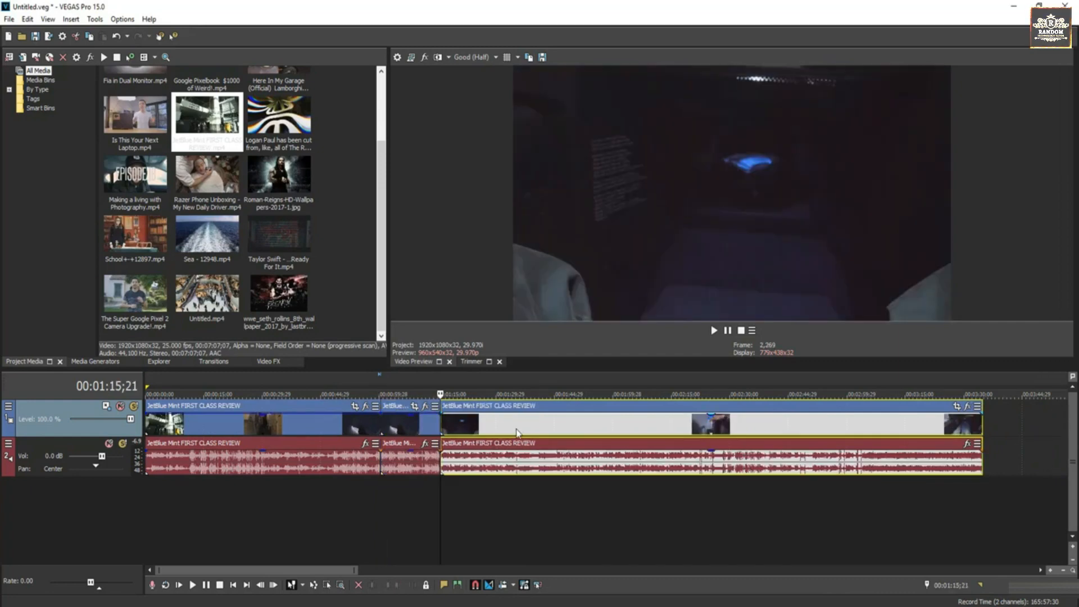
pyautogui.click(515, 432)
pyautogui.press('s')
pyautogui.click(577, 431)
pyautogui.press('s')
pyautogui.click(637, 431)
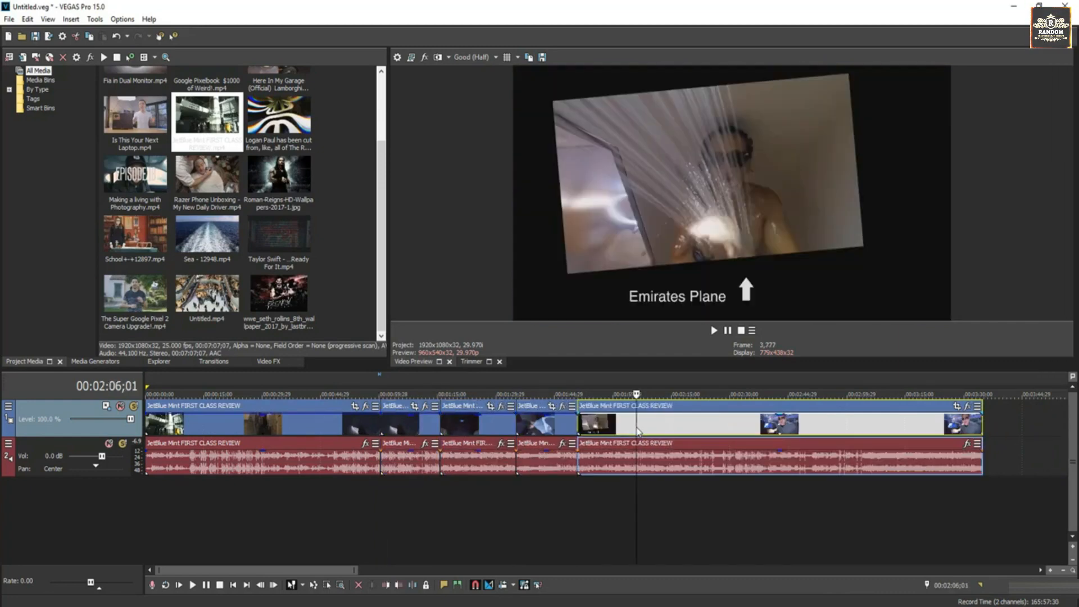
pyautogui.press('s')
pyautogui.click(682, 432)
pyautogui.press('s')
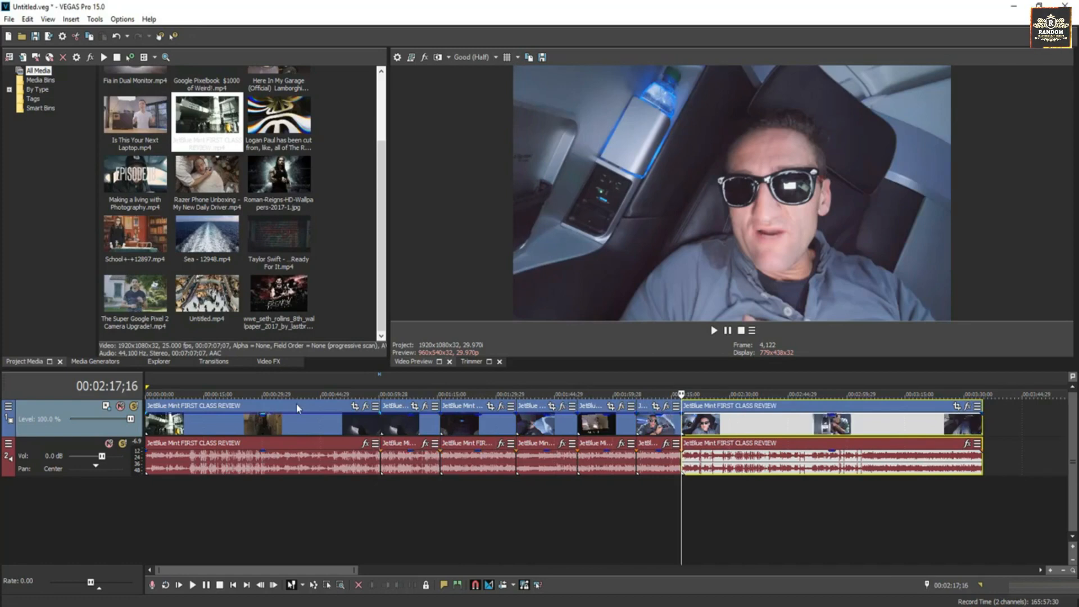
# Split the last piece of the clip at 00:02:28;23 and again at 00:02:43;27.
pyautogui.click(721, 424)
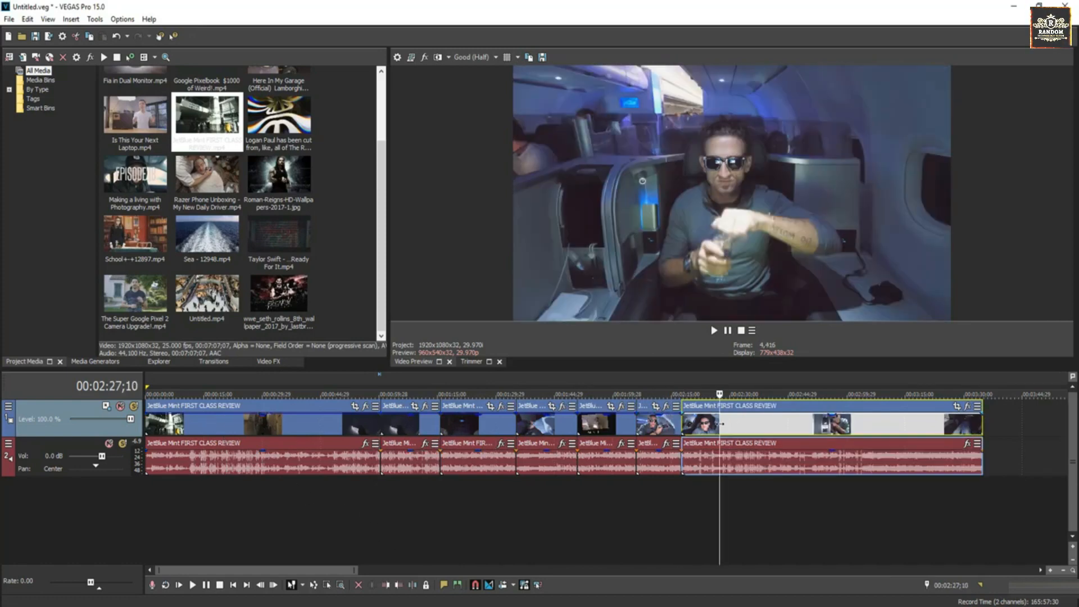
pyautogui.press('s')
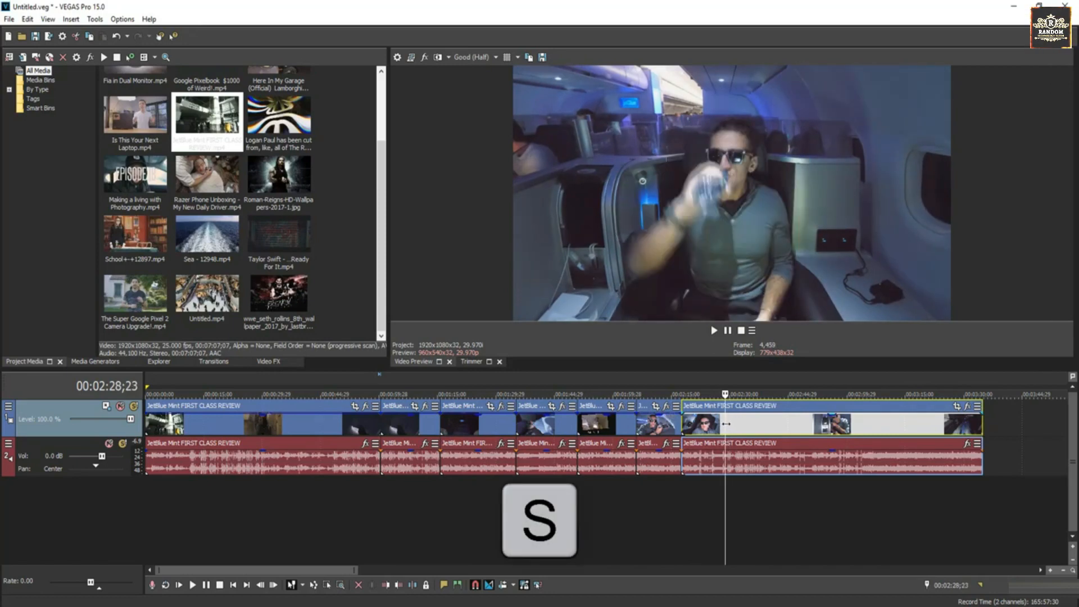
pyautogui.press('s')
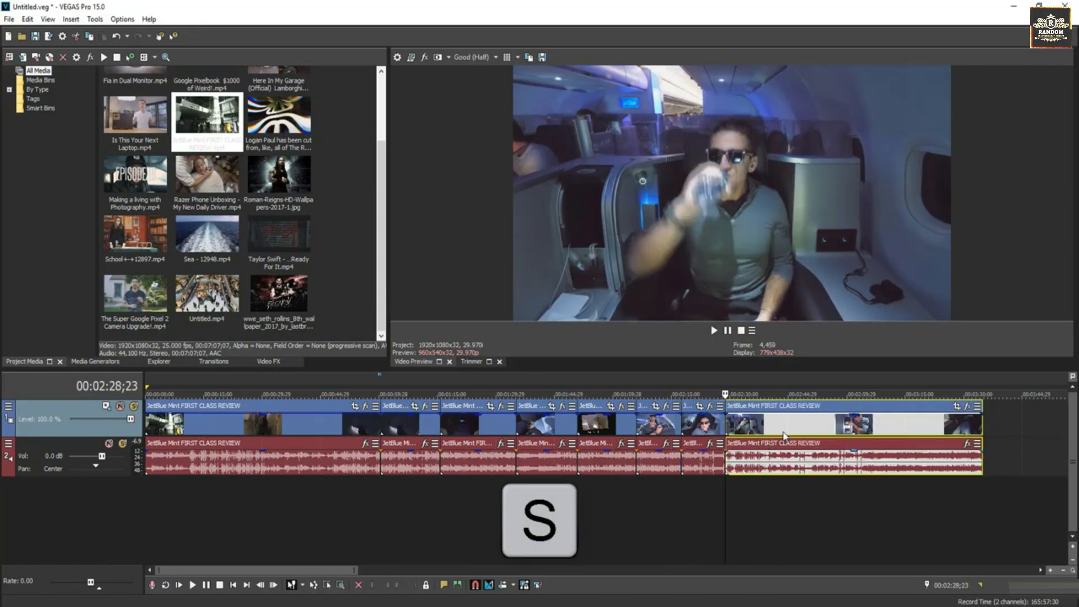
pyautogui.click(785, 433)
pyautogui.press('s')
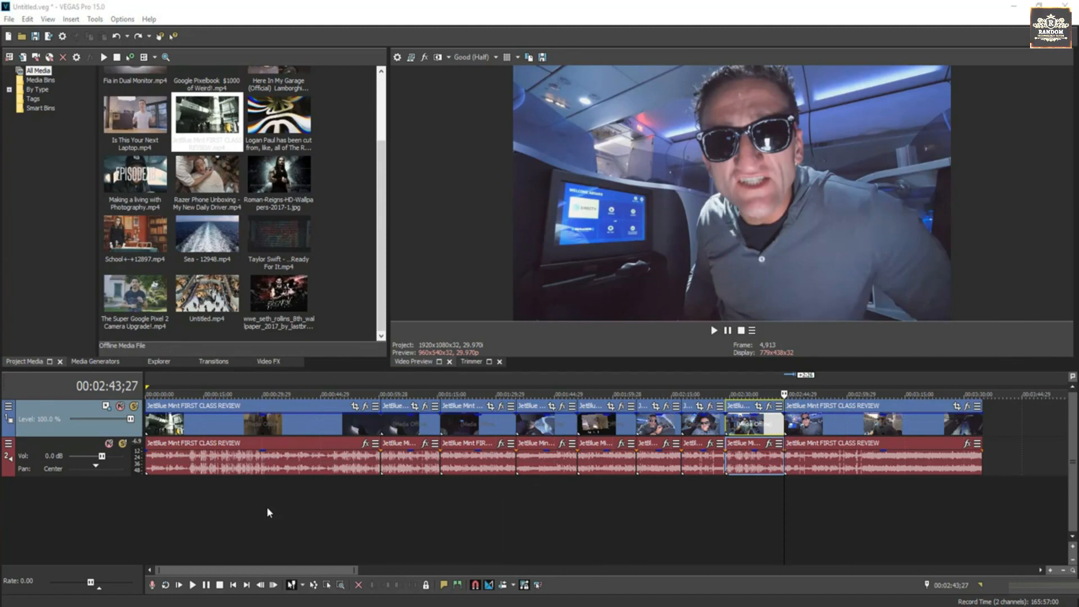
# Enlarge the timeline area slightly and insert an empty video track above the clip.
pyautogui.moveTo(379, 372); pyautogui.dragTo(378, 353)
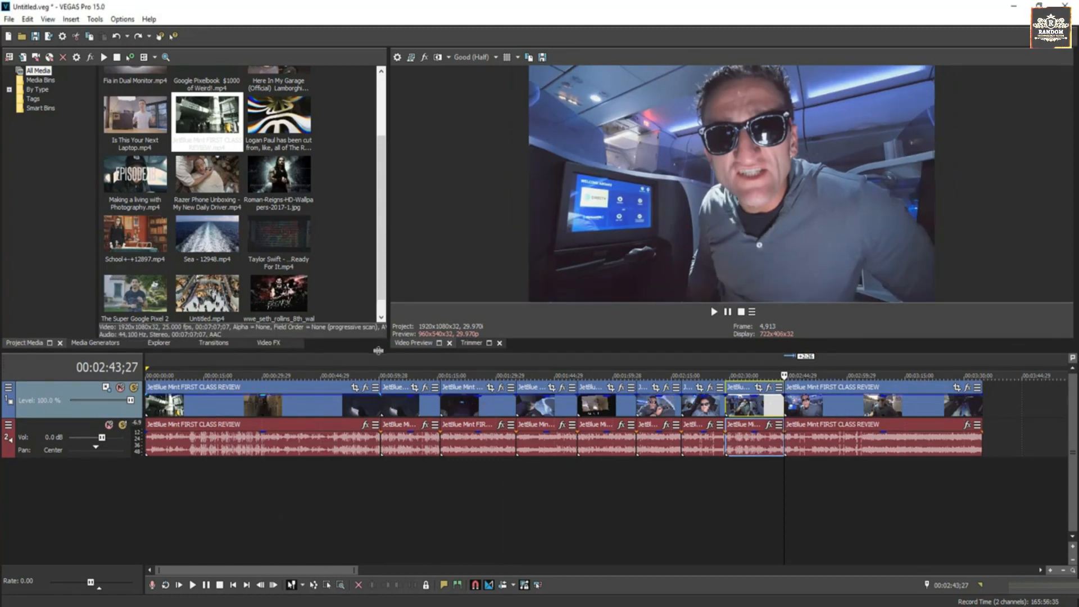
pyautogui.rightClick(248, 500)
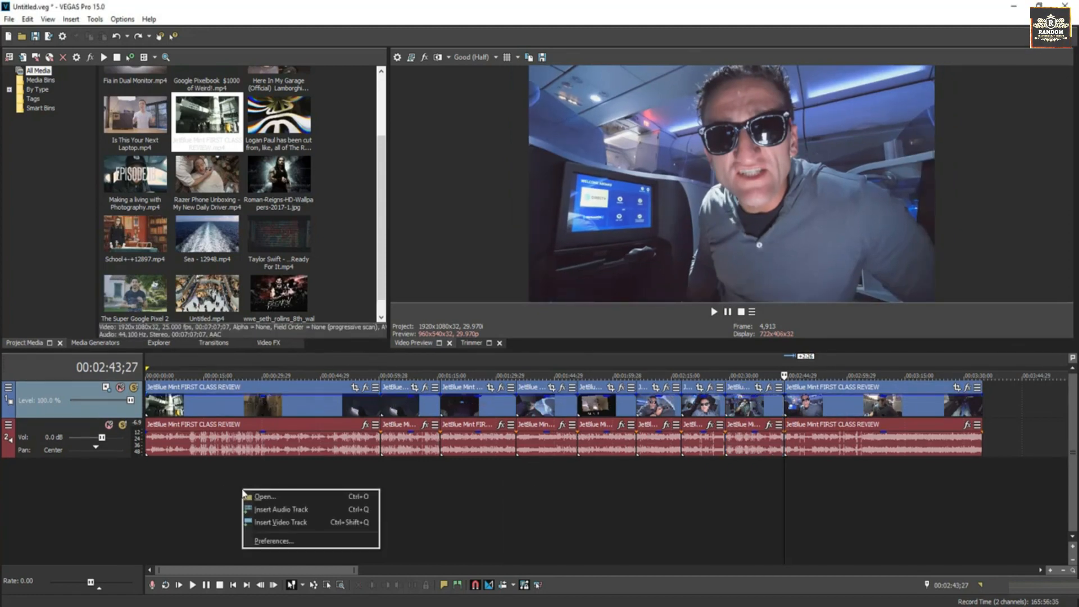
pyautogui.click(274, 523)
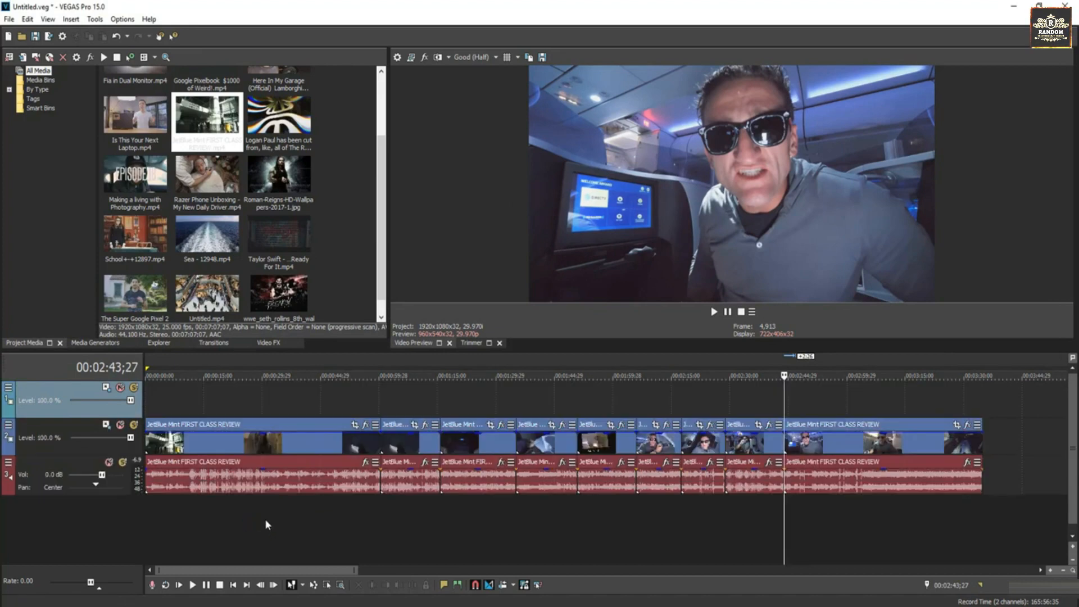
# Move the cursor to 00:00:20;27 and insert an empty audio track below the existing tracks.
pyautogui.rightClick(222, 403)
pyautogui.rightClick(227, 517)
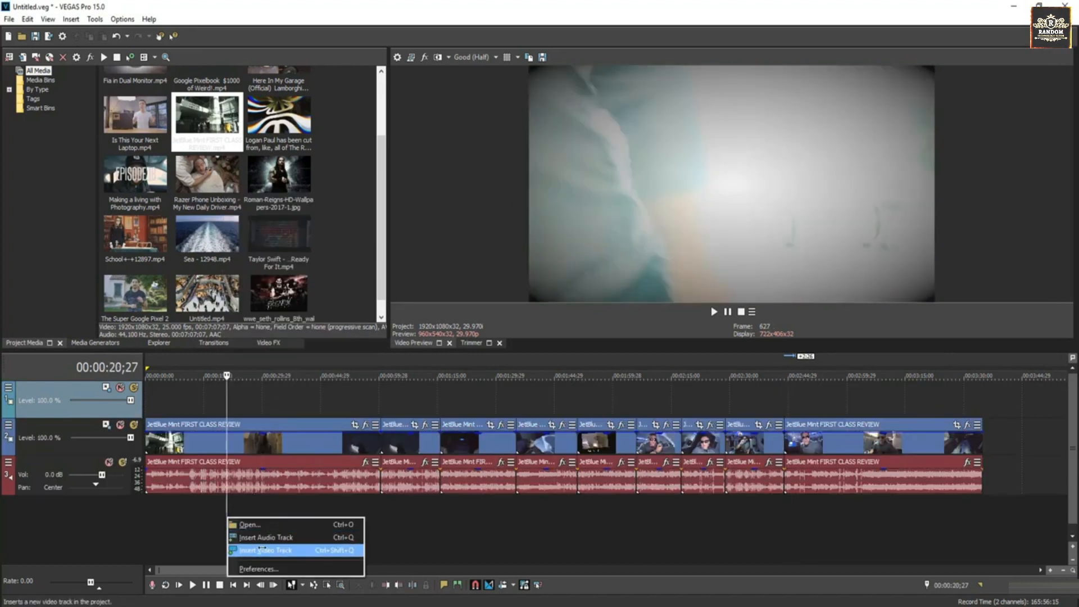
pyautogui.click(262, 549)
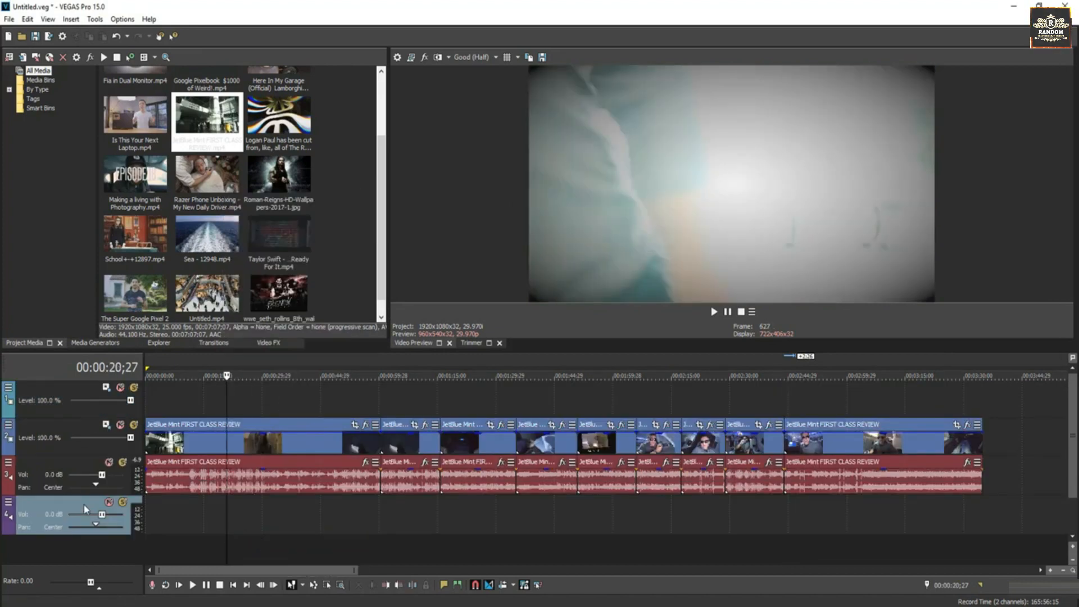
# Move the empty audio track below the top video track, and place the clip's last two pieces with audio consecutively at the start of these tracks.
pyautogui.moveTo(85, 508); pyautogui.dragTo(108, 425)
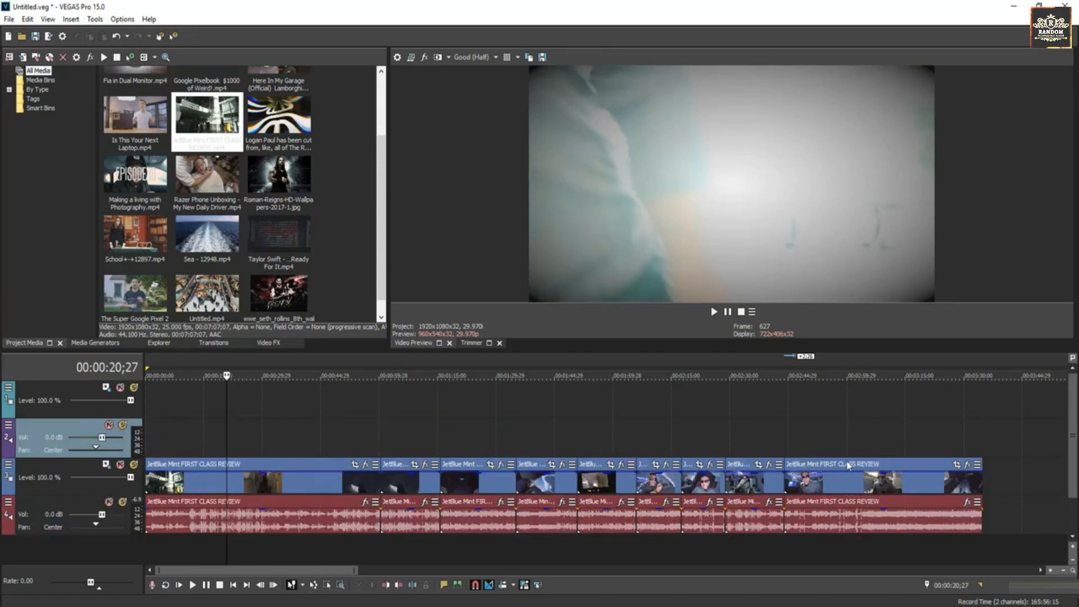
pyautogui.click(894, 490)
pyautogui.moveTo(789, 422); pyautogui.dragTo(207, 401)
pyautogui.moveTo(240, 521); pyautogui.dragTo(241, 429)
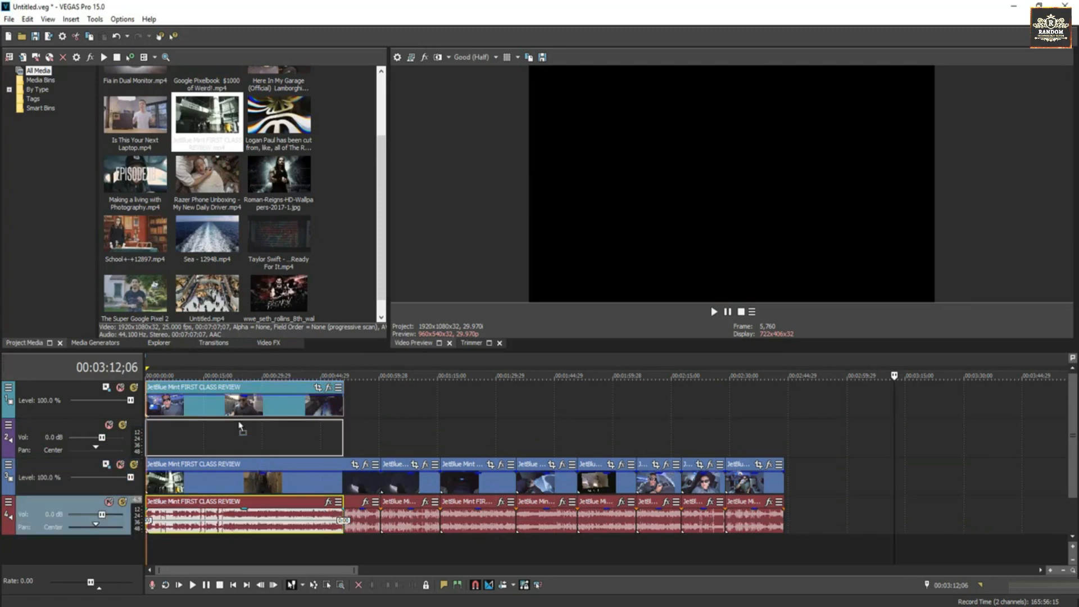
pyautogui.moveTo(764, 507); pyautogui.dragTo(376, 398)
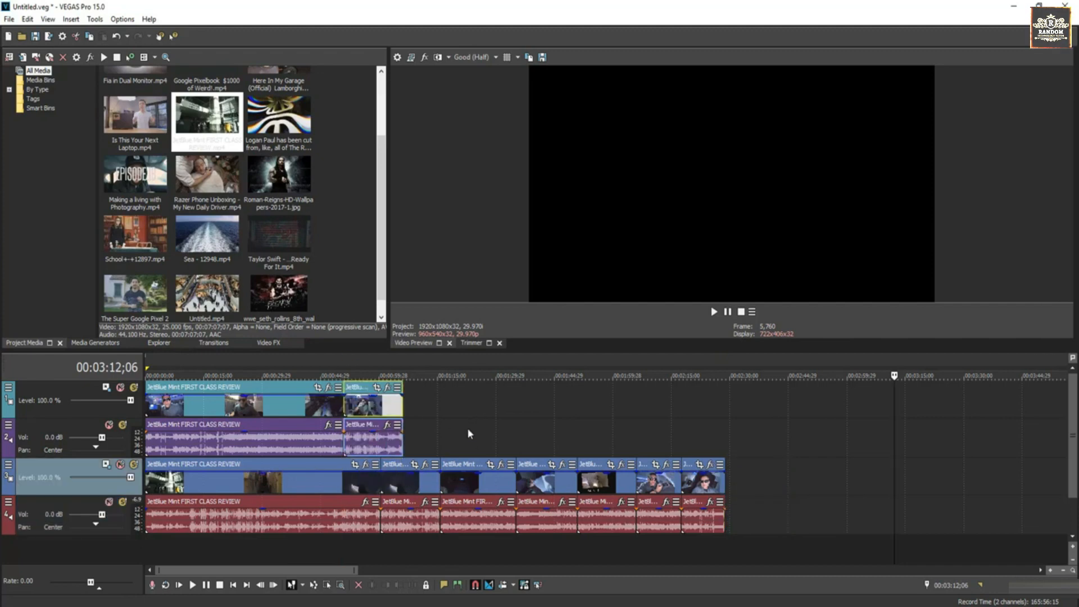
# Shift the last five clip pieces on the lower two tracks about 19 seconds later, leaving a gap after the second piece.
pyautogui.click(487, 481)
pyautogui.moveTo(701, 481); pyautogui.dragTo(774, 481)
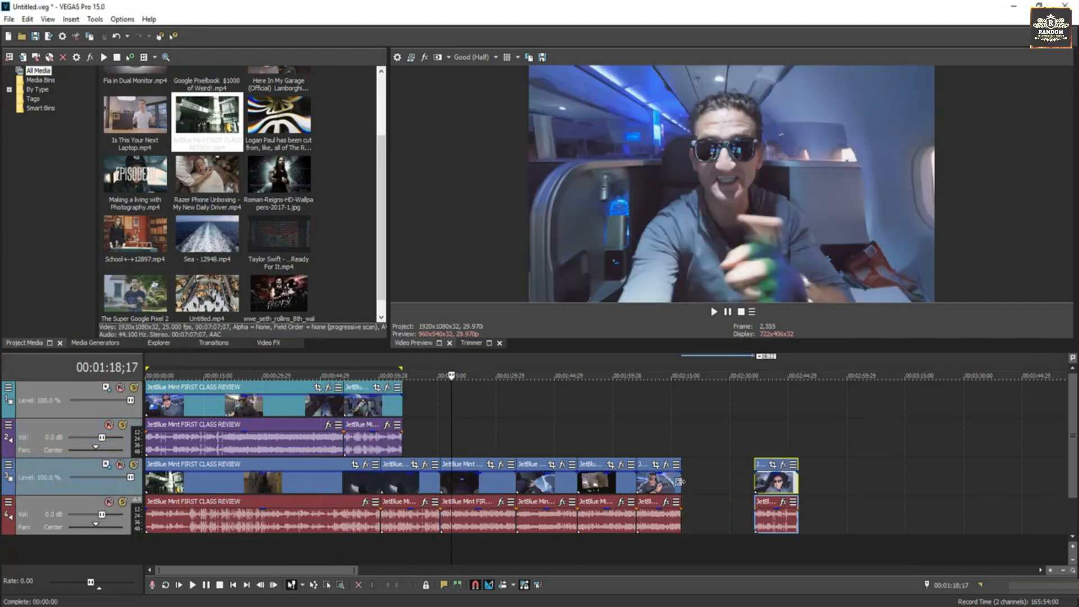
pyautogui.moveTo(663, 480); pyautogui.dragTo(740, 480)
pyautogui.moveTo(620, 487); pyautogui.dragTo(692, 487)
pyautogui.moveTo(526, 487); pyautogui.dragTo(601, 485)
pyautogui.moveTo(479, 488); pyautogui.dragTo(551, 486)
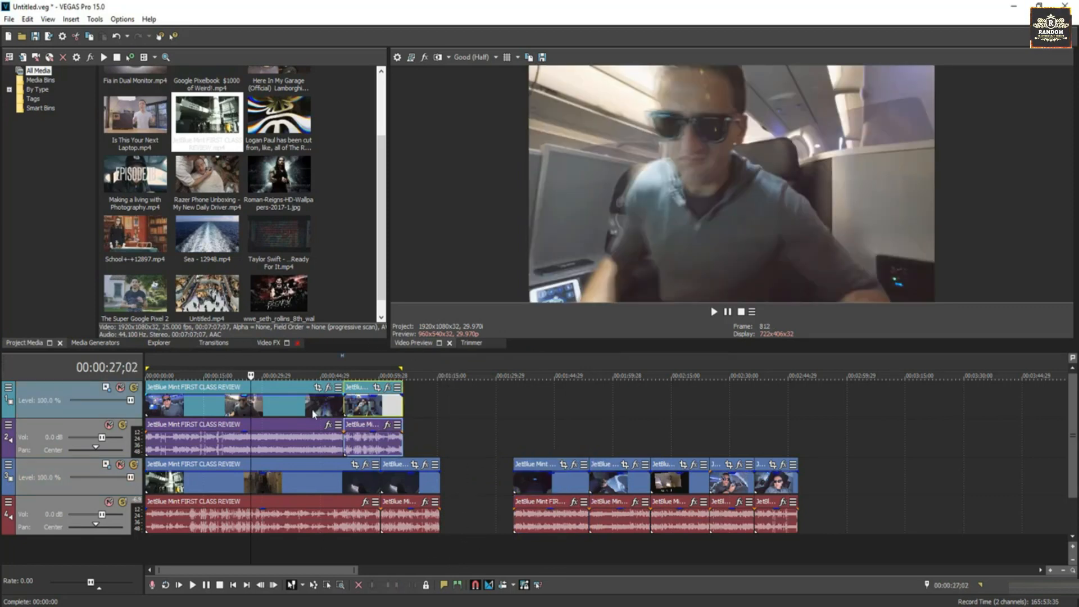
pyautogui.click(313, 414)
pyautogui.moveTo(376, 409)
pyautogui.mouseDown()
pyautogui.moveTo(434, 409)
pyautogui.moveTo(364, 410)
pyautogui.moveTo(375, 411)
pyautogui.mouseUp()
pyautogui.moveTo(400, 485)
pyautogui.mouseDown()
pyautogui.moveTo(432, 486)
pyautogui.moveTo(399, 486)
pyautogui.mouseUp()
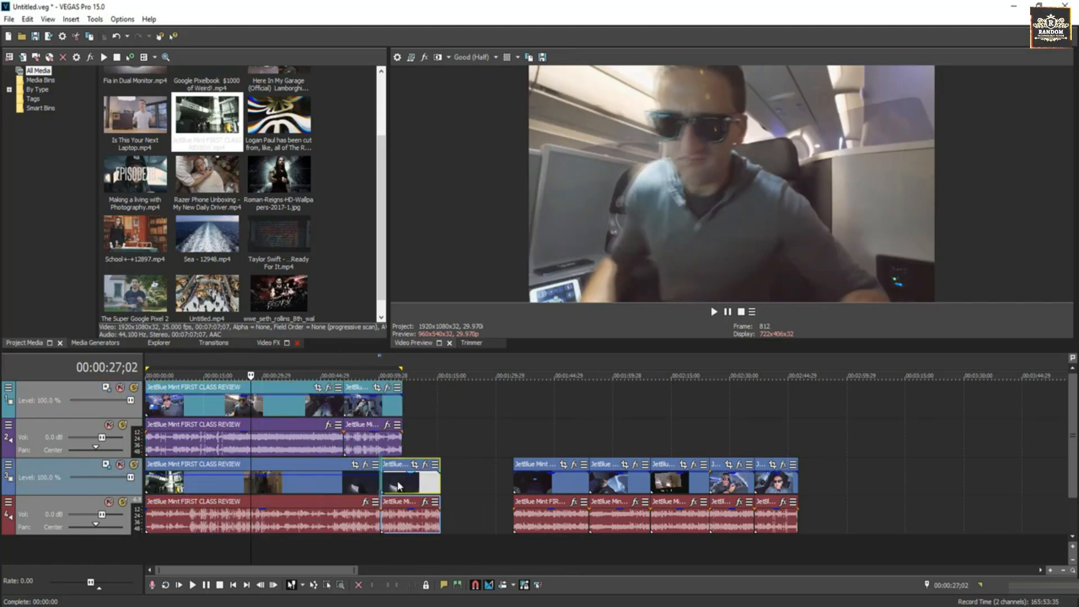
pyautogui.click(268, 482)
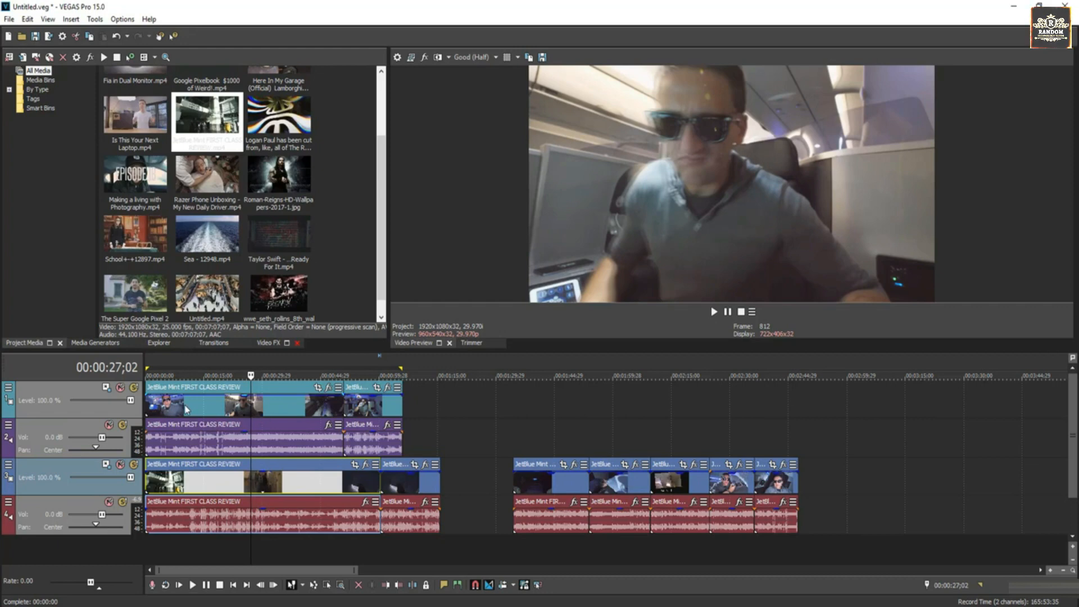
# Group the four clip pieces before the gap with their audio, shift the group slightly later on the timeline and deselect it.
pyautogui.click(186, 408)
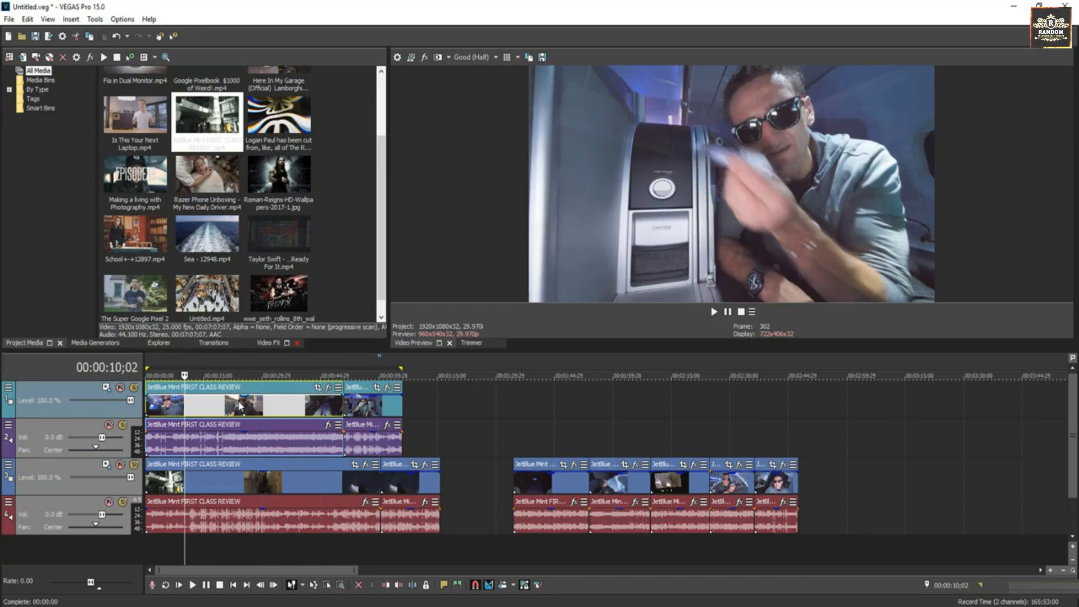
pyautogui.keyDown('ctrl'); pyautogui.click(370, 408); pyautogui.keyUp('ctrl')
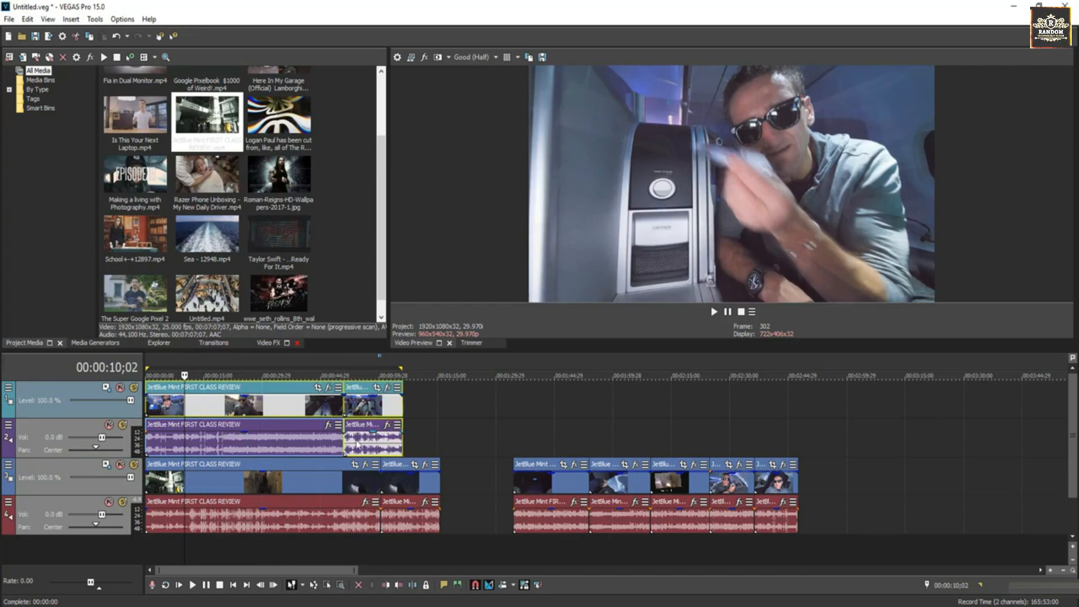
pyautogui.keyDown('ctrl'); pyautogui.click(396, 523); pyautogui.keyUp('ctrl')
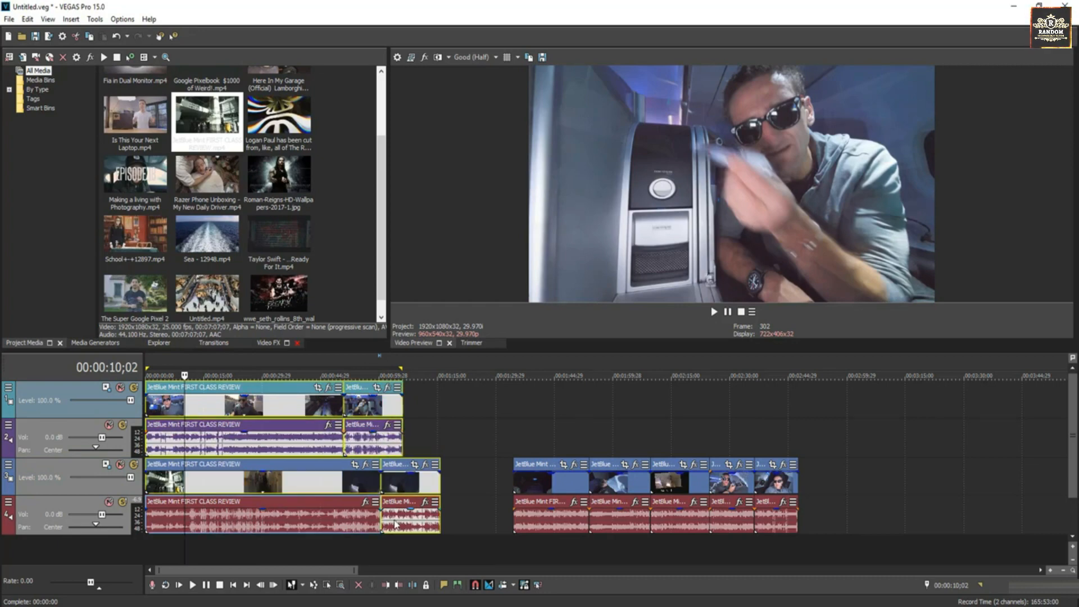
pyautogui.keyDown('ctrl'); pyautogui.click(335, 520); pyautogui.keyUp('ctrl')
pyautogui.press('g')
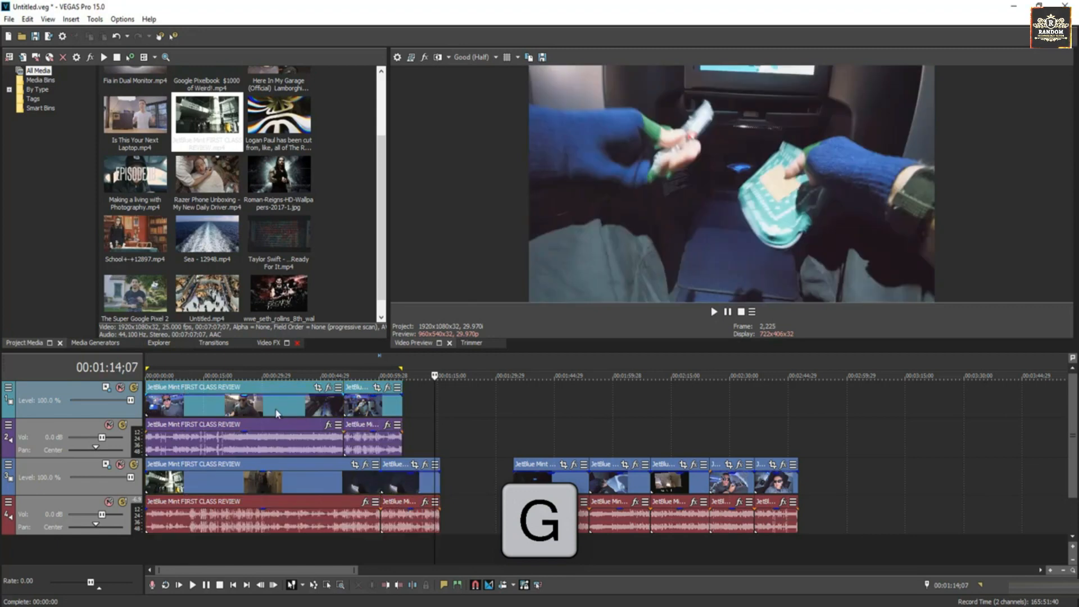
pyautogui.moveTo(289, 414); pyautogui.dragTo(314, 412)
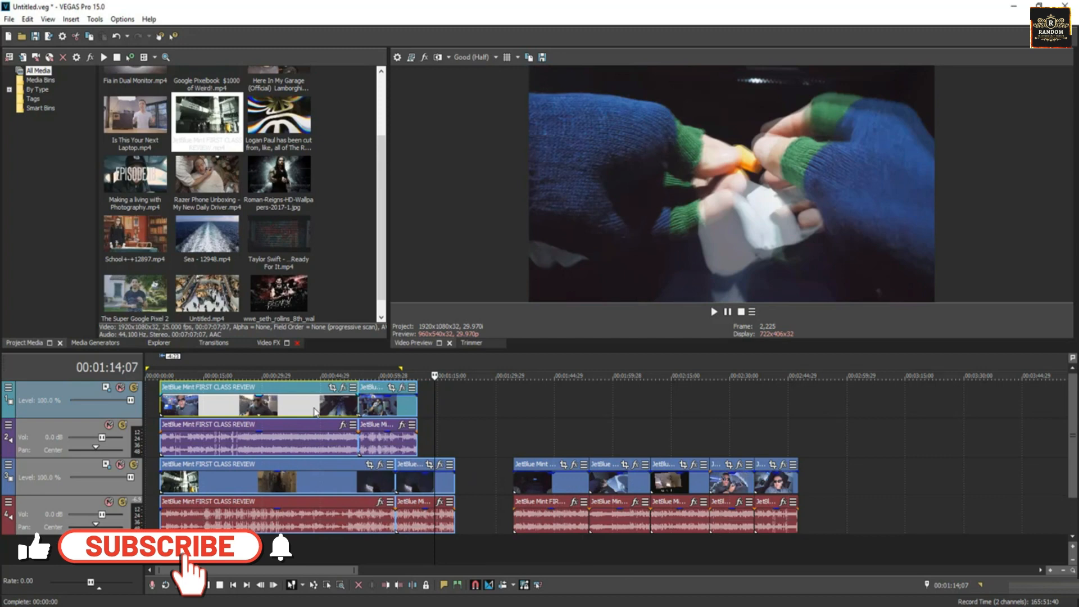
pyautogui.click(477, 411)
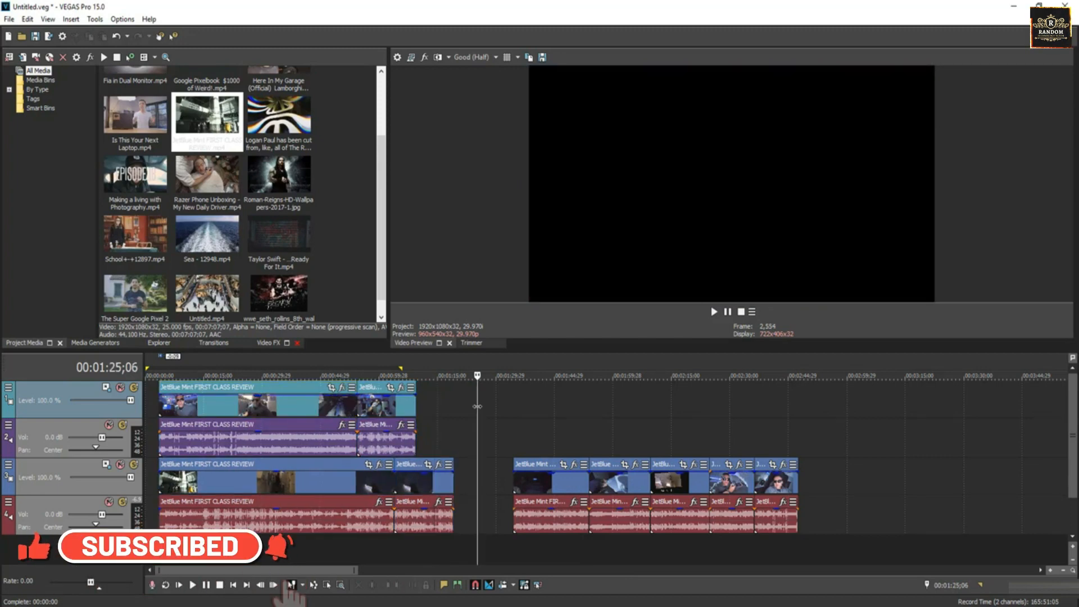